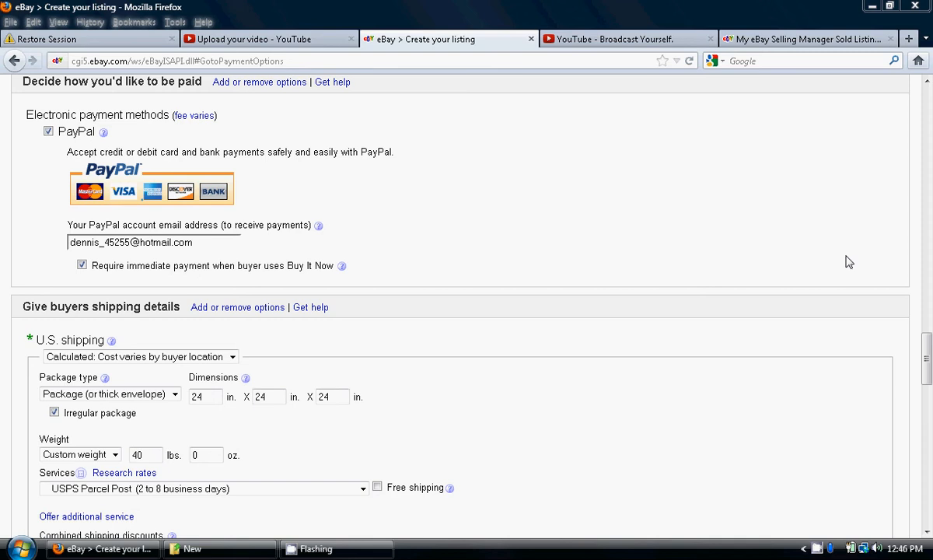
# Choose Package (or thick envelope) as the package type for calculated U.S. shipping
pyautogui.click(928, 536)
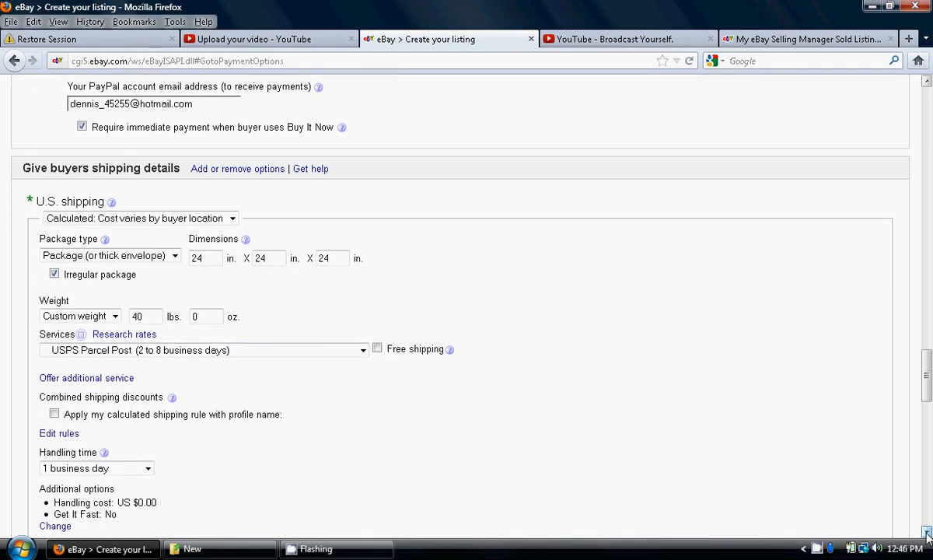
pyautogui.click(927, 535)
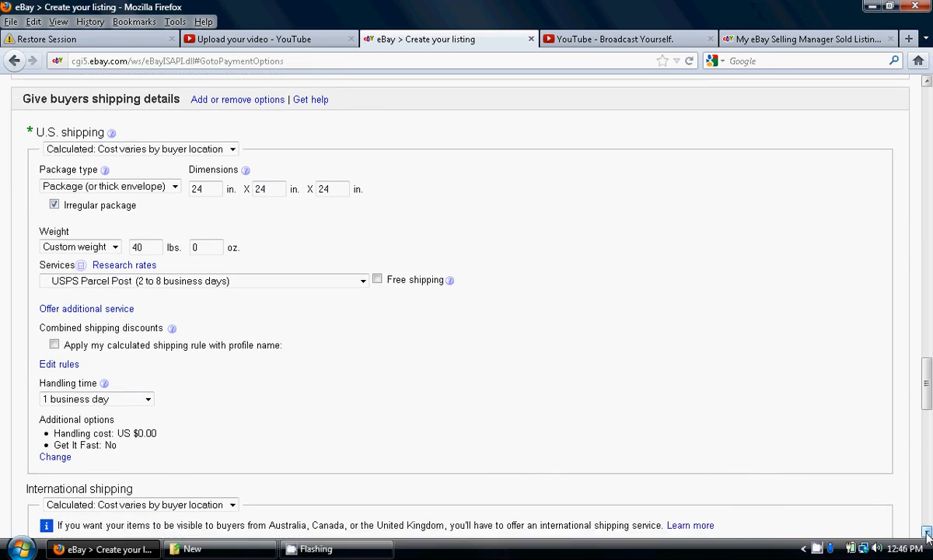
pyautogui.click(927, 535)
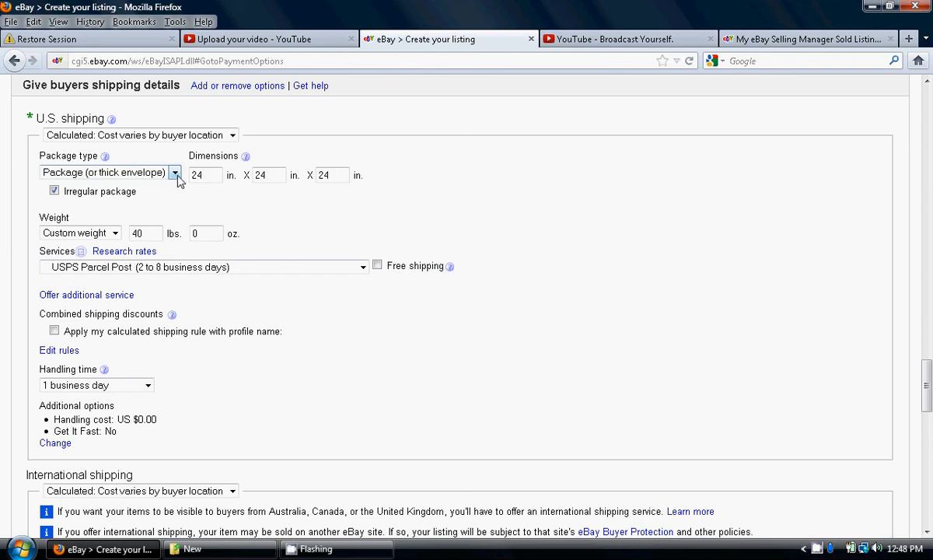
pyautogui.click(175, 176)
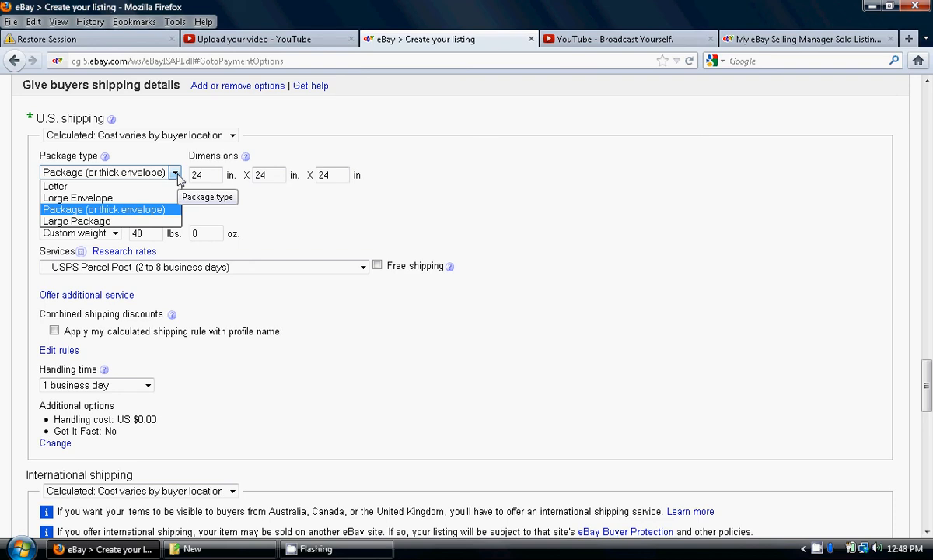
pyautogui.click(165, 214)
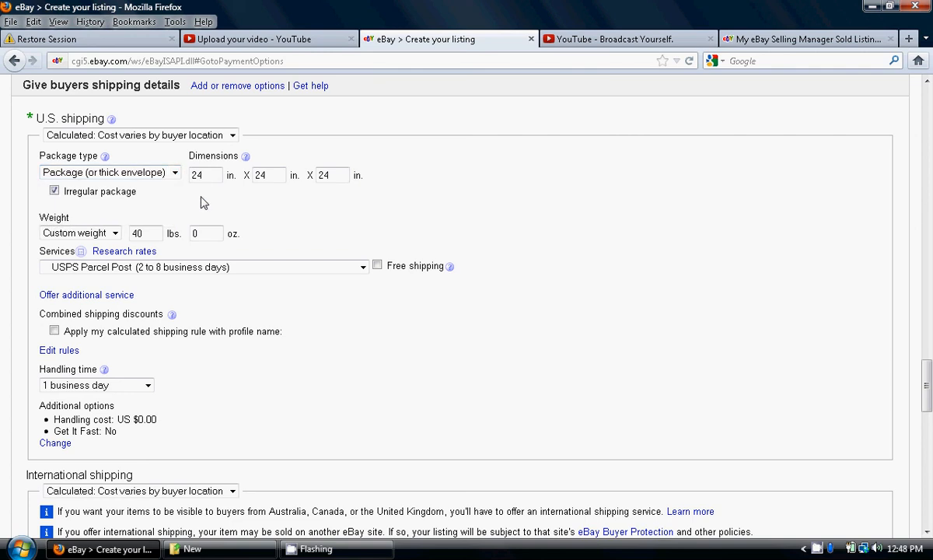
# Set the U.S. package dimensions to 16 x 6 x 6 inches
pyautogui.click(212, 174)
pyautogui.press('BackSpace')
pyautogui.press('BackSpace')
pyautogui.write('16')
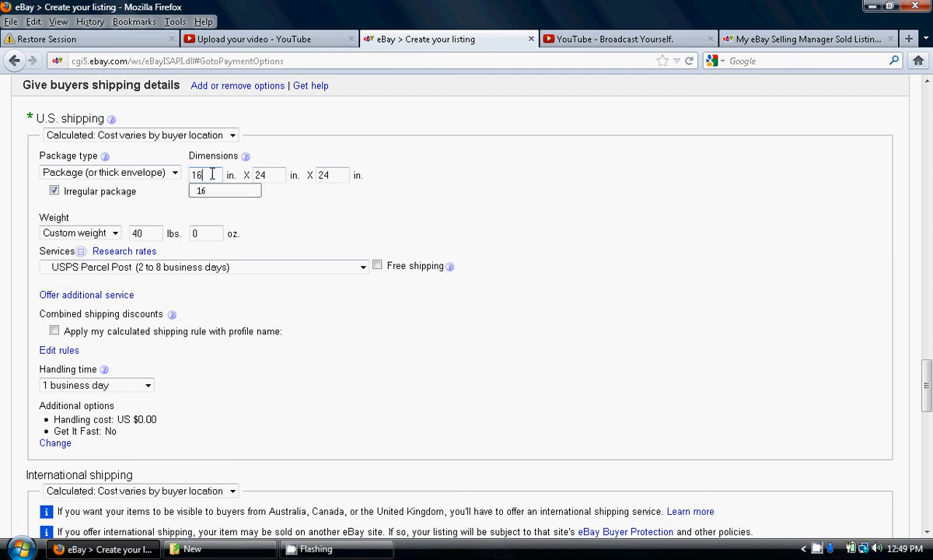
pyautogui.press('Tab')
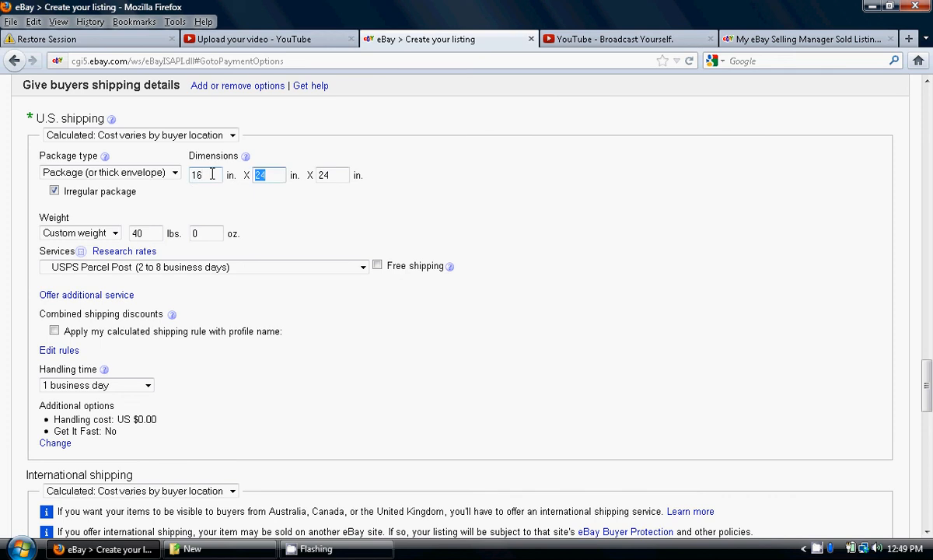
pyautogui.write('6')
pyautogui.press('Tab')
pyautogui.write('6')
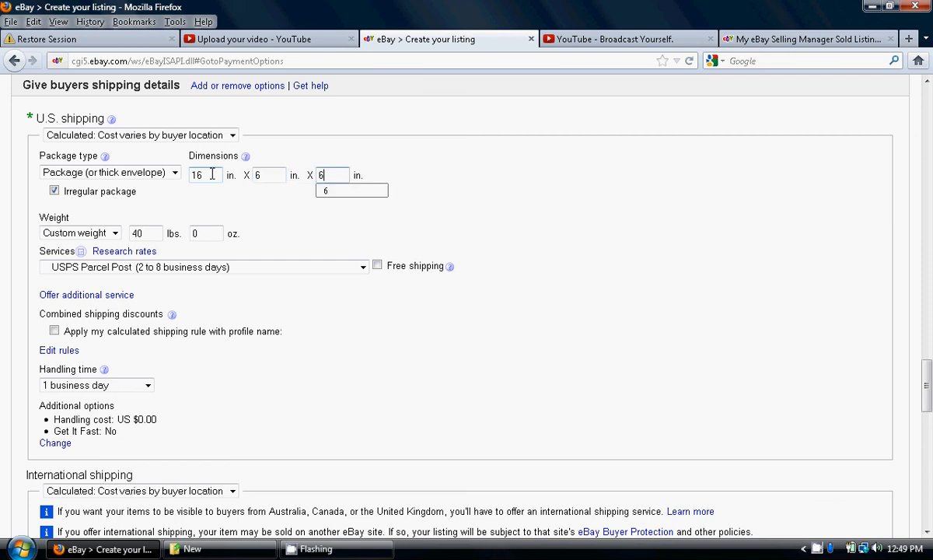
pyautogui.click(265, 214)
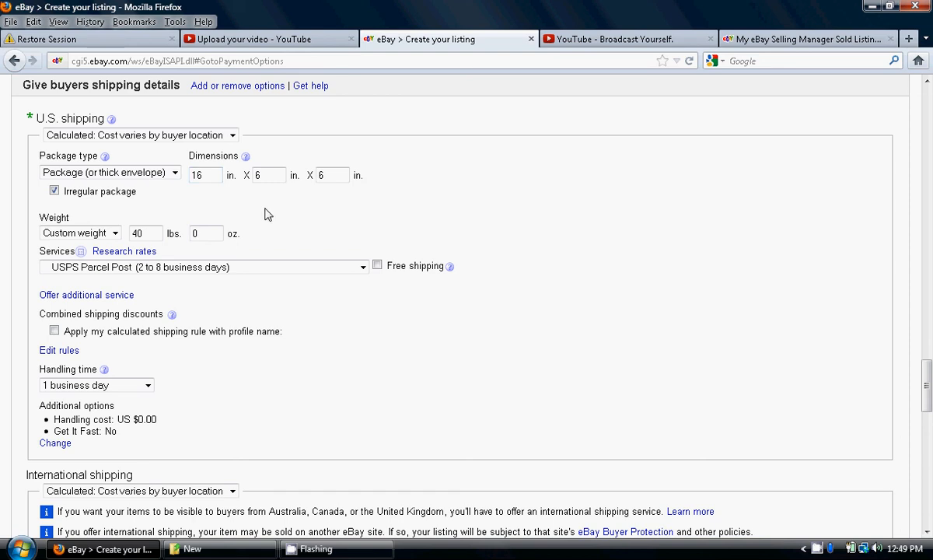
# Turn off the irregular package option and set the package weight to 4+ to 5 lbs
pyautogui.click(55, 191)
pyautogui.click(115, 234)
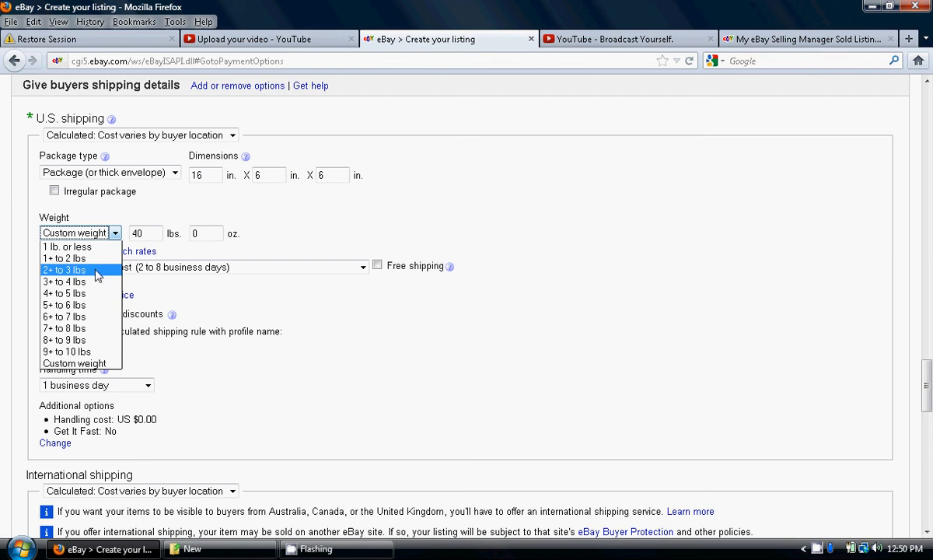
pyautogui.click(98, 363)
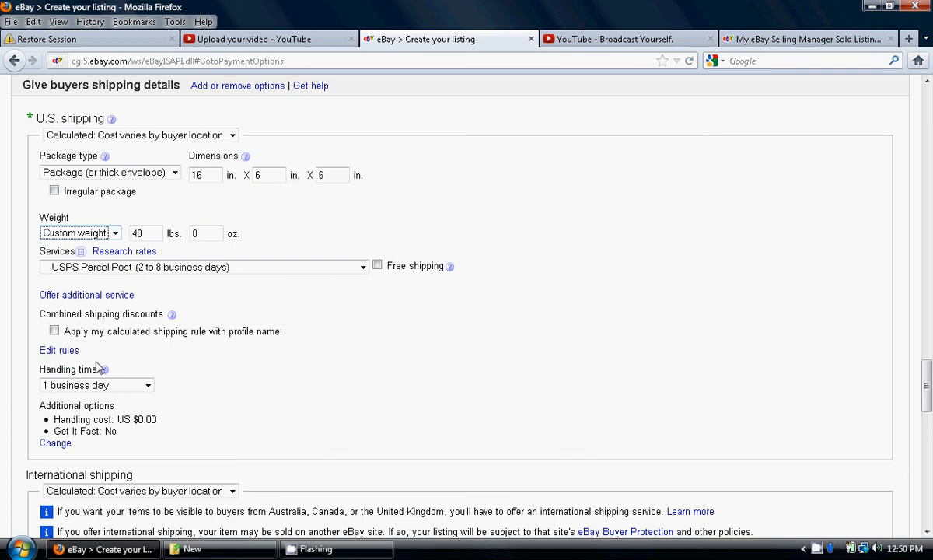
pyautogui.click(154, 231)
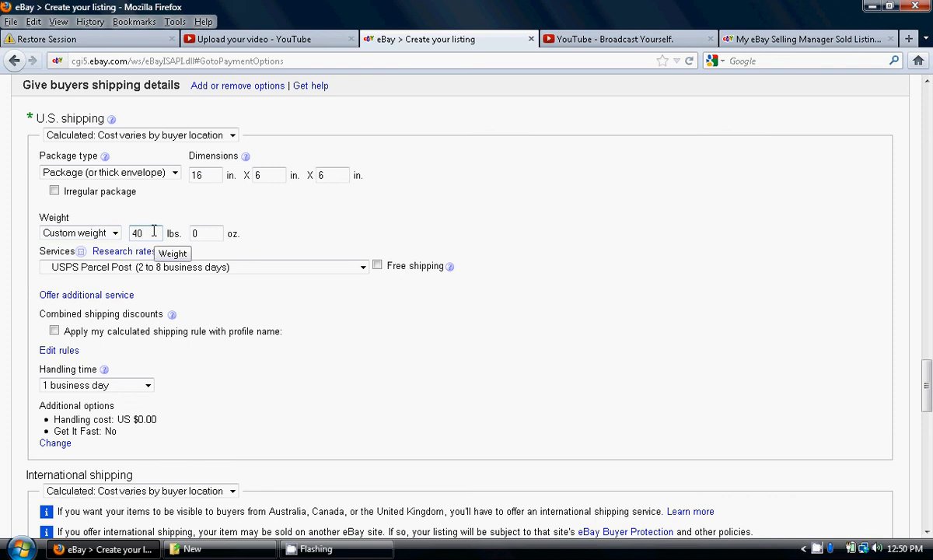
pyautogui.click(115, 233)
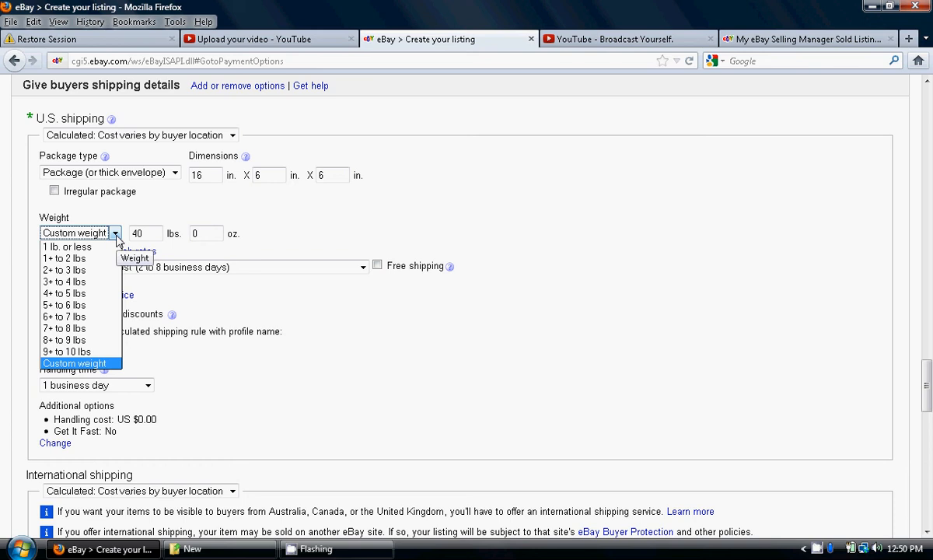
pyautogui.click(93, 294)
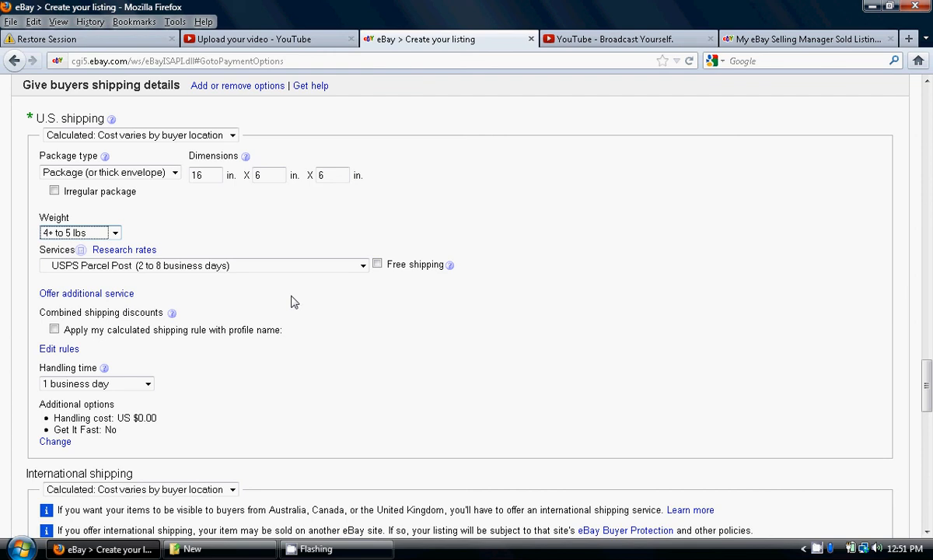
# Add two more U.S. shipping services: UPS Ground (1 to 5 business days) and USPS Priority Mail (2 to 3 business days)
pyautogui.click(117, 294)
pyautogui.click(118, 317)
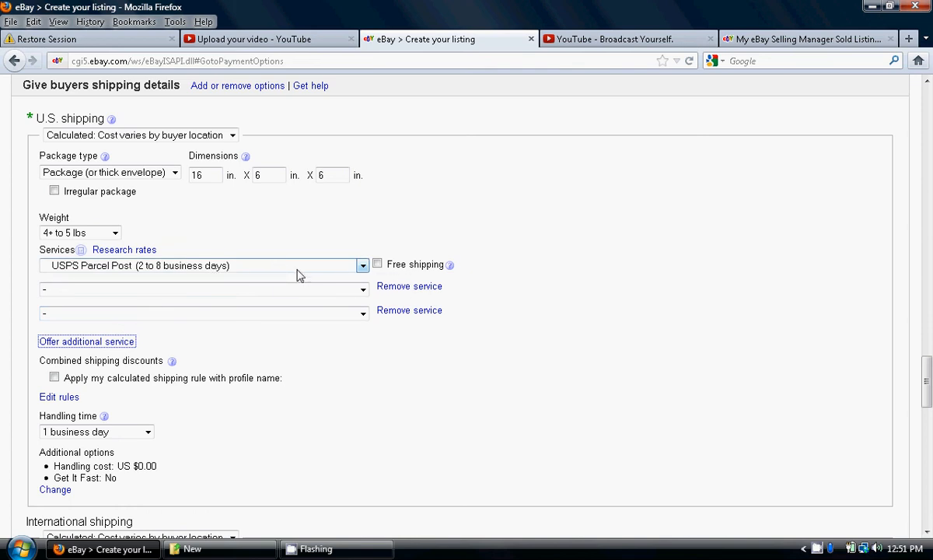
pyautogui.click(362, 290)
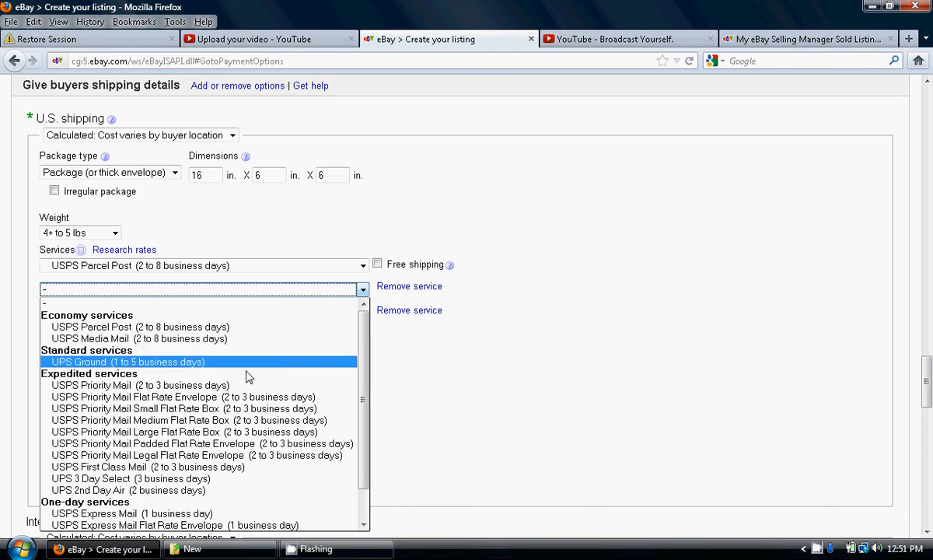
pyautogui.click(199, 362)
pyautogui.click(363, 311)
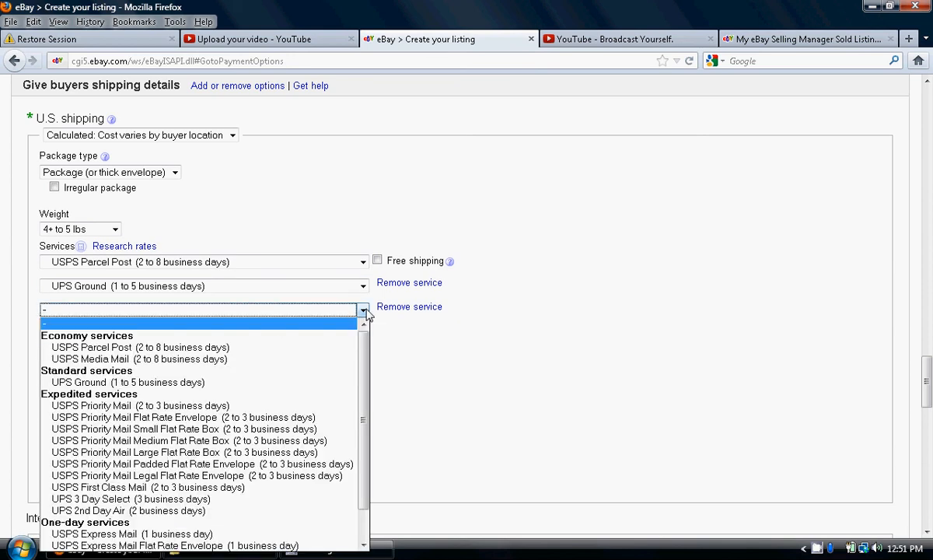
pyautogui.click(242, 405)
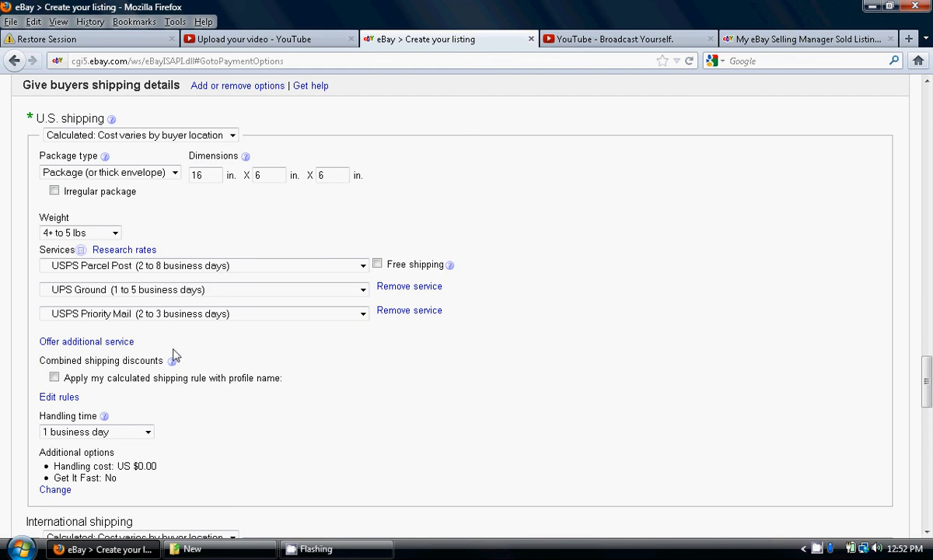
# Apply the calculated combined shipping discount rule to U.S. shipping and choose a handling time of 1 business day
pyautogui.click(54, 379)
pyautogui.click(148, 432)
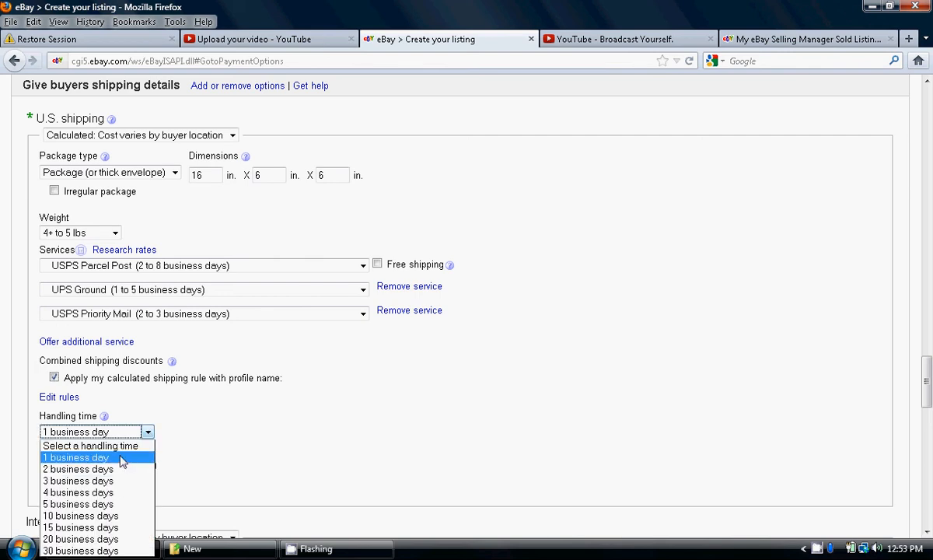
pyautogui.click(109, 459)
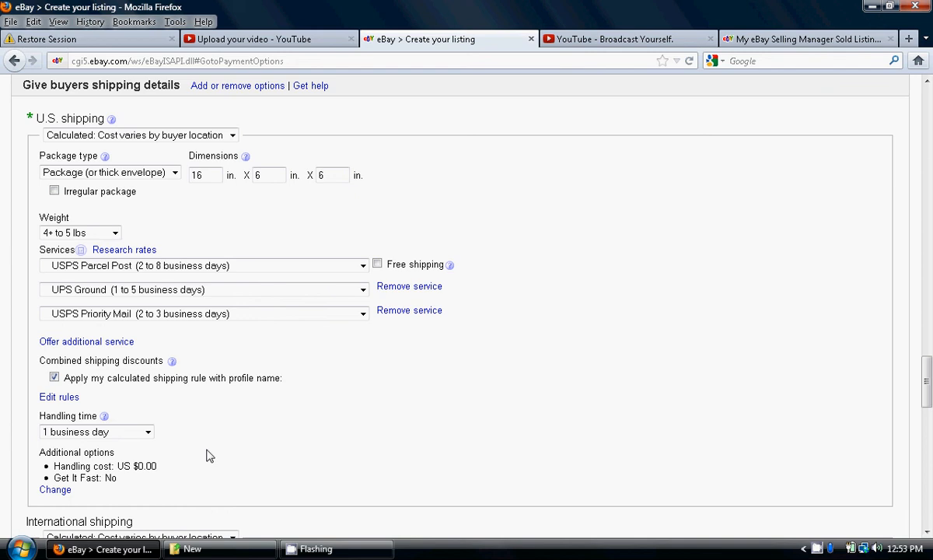
# Set the U.S. shipping handling cost to $1.50 in the additional options and save it
pyautogui.click(61, 490)
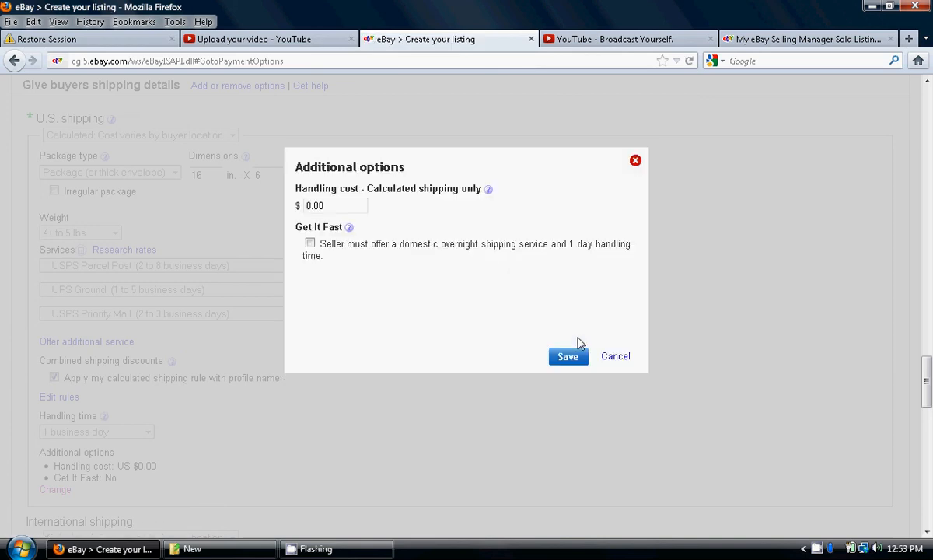
pyautogui.click(329, 206)
pyautogui.hotkey('ctrl', 'a')
pyautogui.press('BackSpace')
pyautogui.write('1')
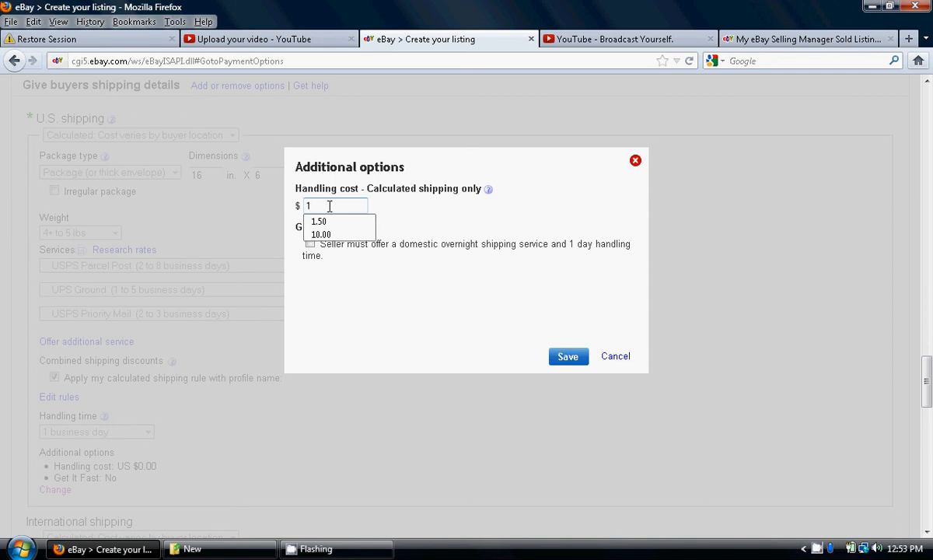
pyautogui.write('.')
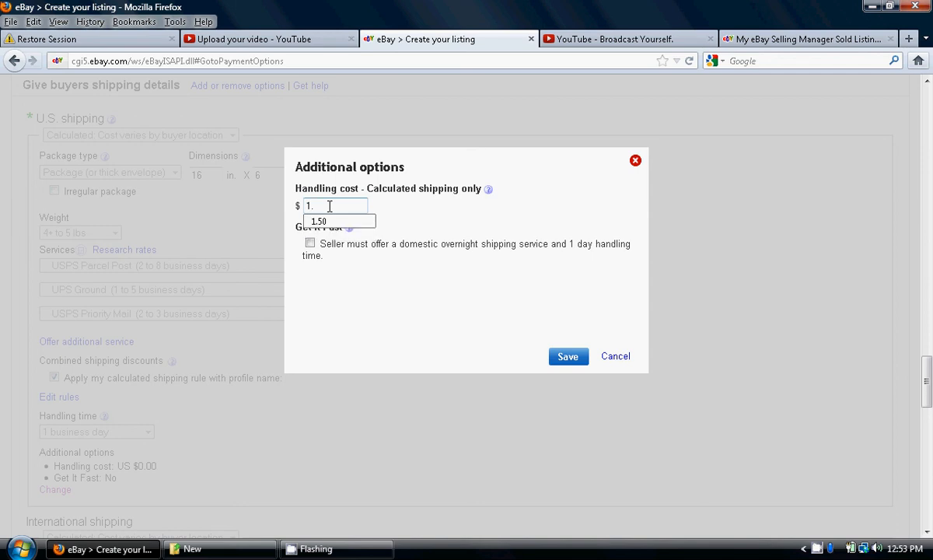
pyautogui.write('50')
pyautogui.click(414, 220)
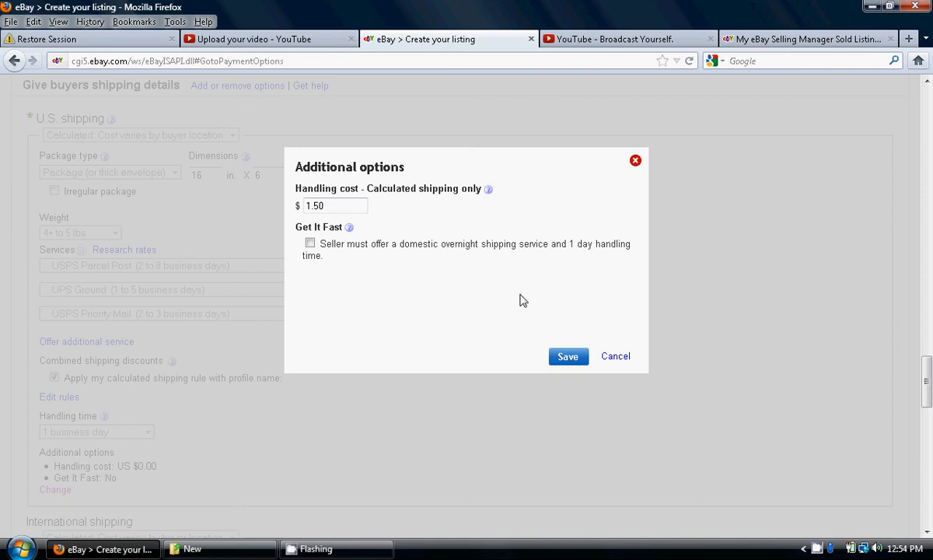
pyautogui.click(567, 357)
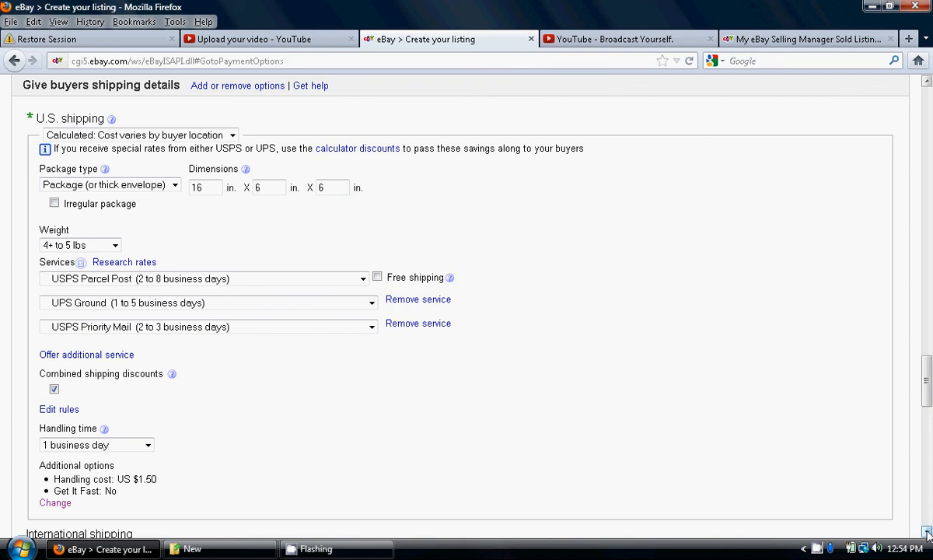
# Set the international shipping handling cost to $3.00 and save it
pyautogui.scroll(-3, 927, 533)
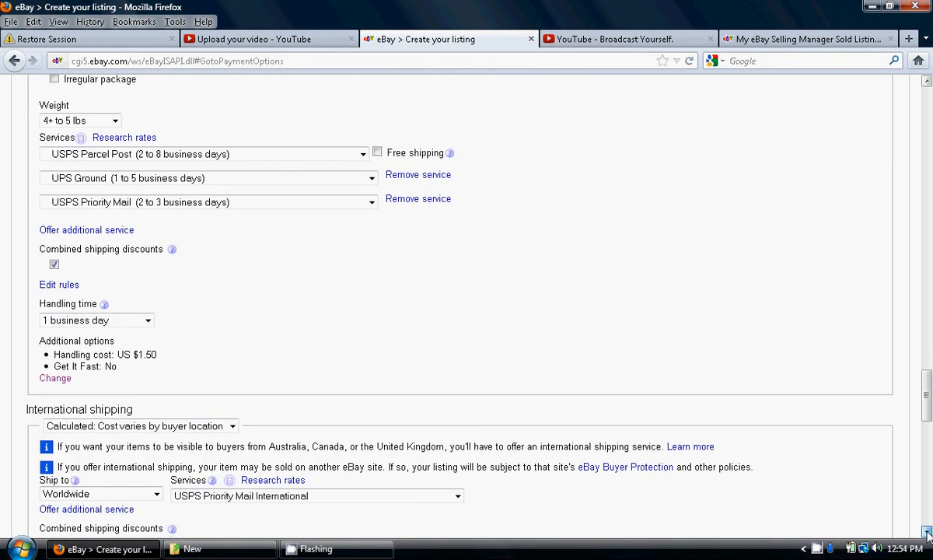
pyautogui.scroll(-2, 926, 533)
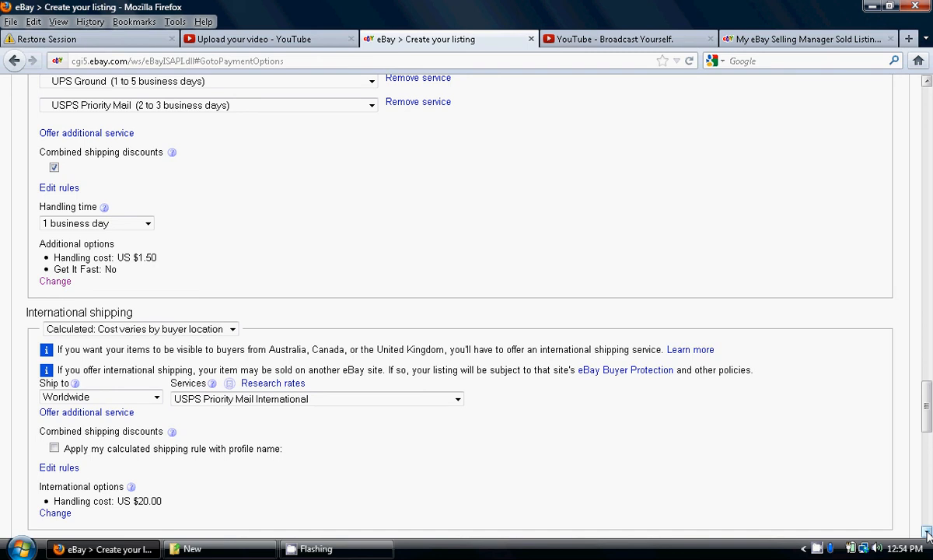
pyautogui.scroll(-3, 926, 533)
pyautogui.scroll(-3, 927, 534)
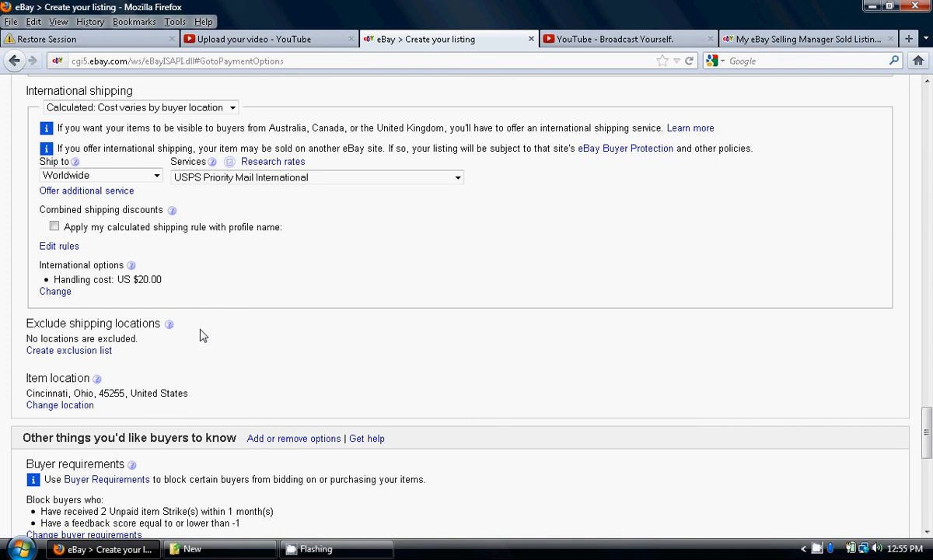
pyautogui.click(59, 291)
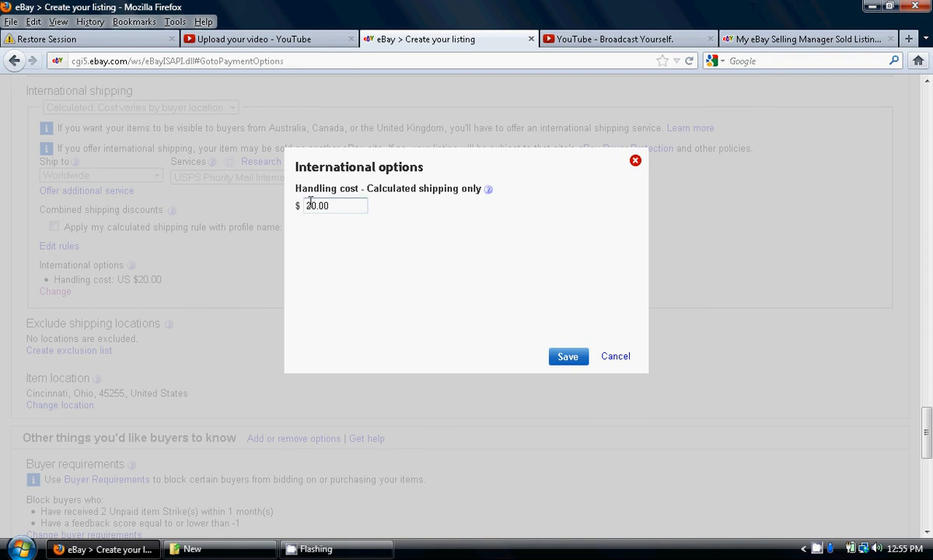
pyautogui.click(310, 203)
pyautogui.press('BackSpace')
pyautogui.press('Delete')
pyautogui.write('3')
pyautogui.click(566, 357)
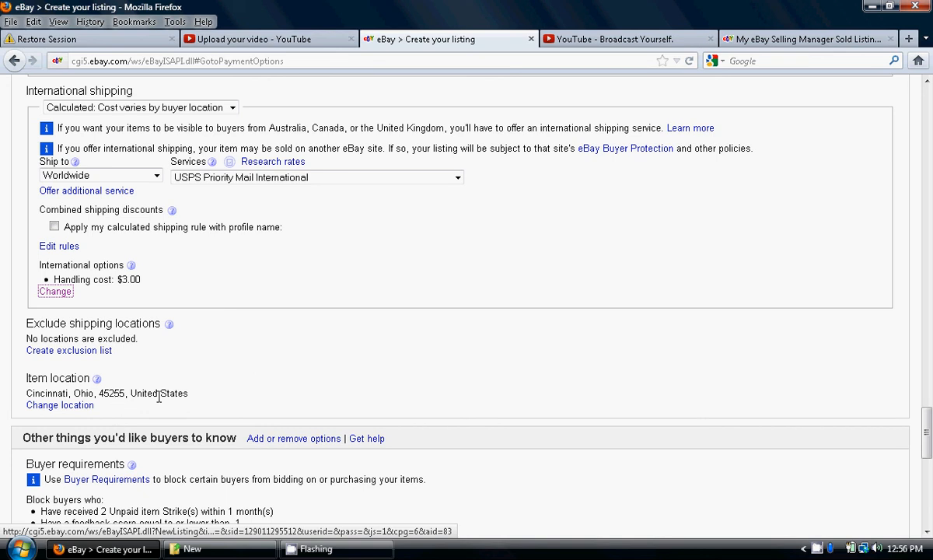
# Look over the buyer requirements, return policy and checkout instructions, and continue to the listing review
pyautogui.click(927, 531)
pyautogui.click(926, 532)
pyautogui.click(928, 533)
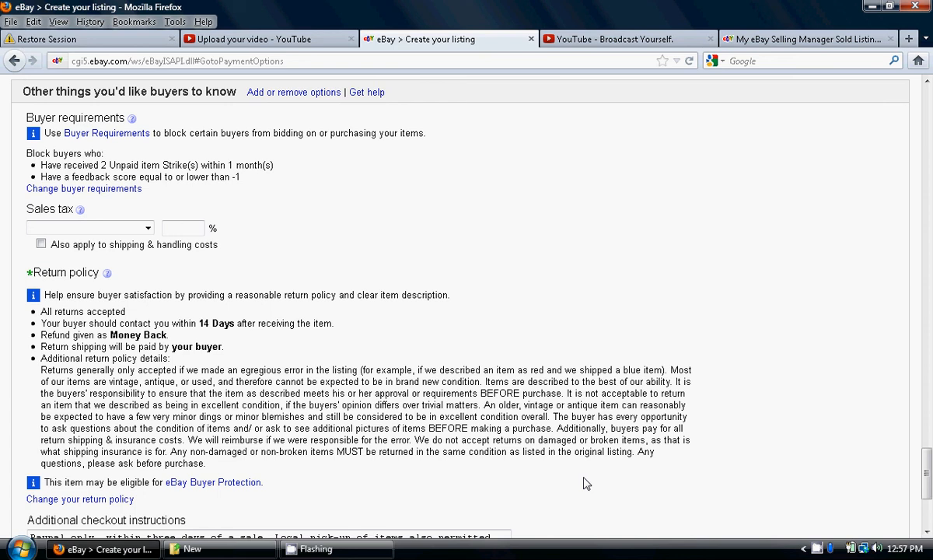
pyautogui.click(927, 533)
pyautogui.click(927, 533)
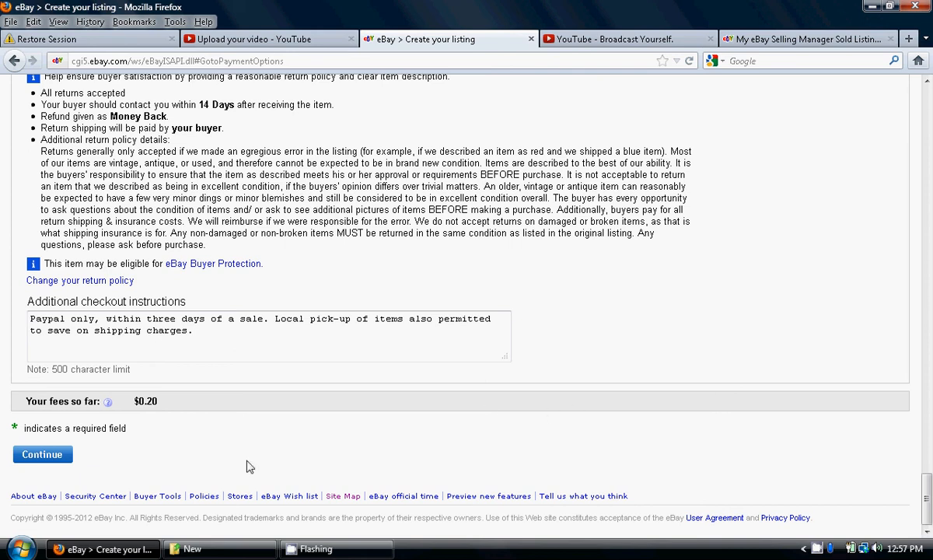
pyautogui.click(48, 459)
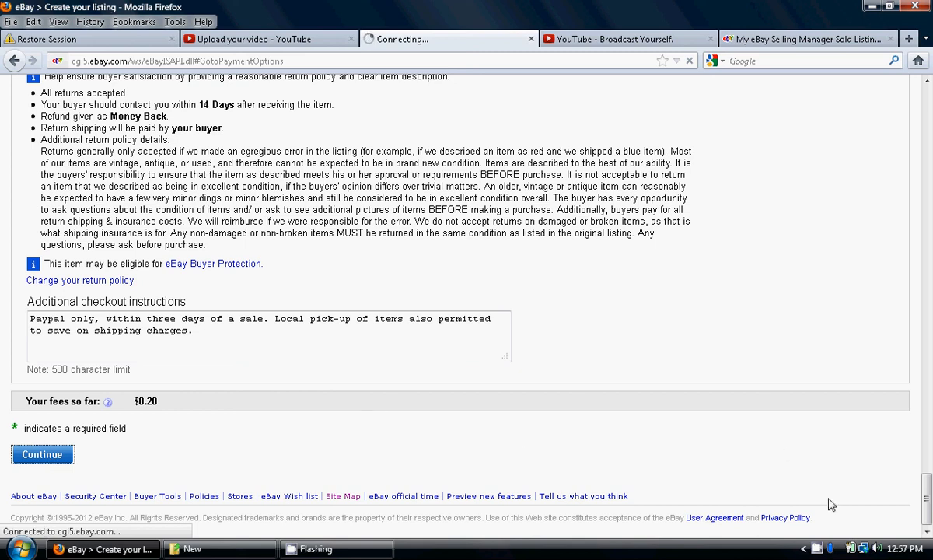
pyautogui.click(816, 549)
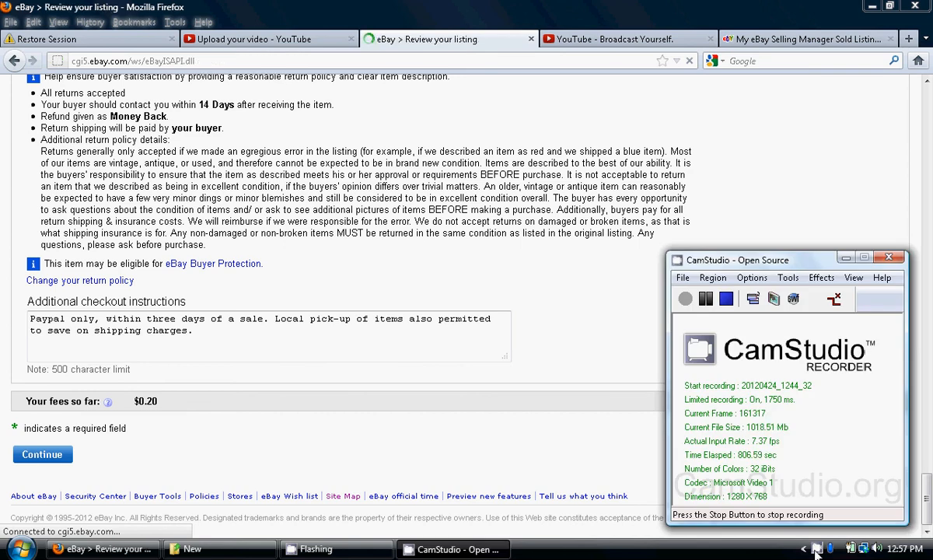